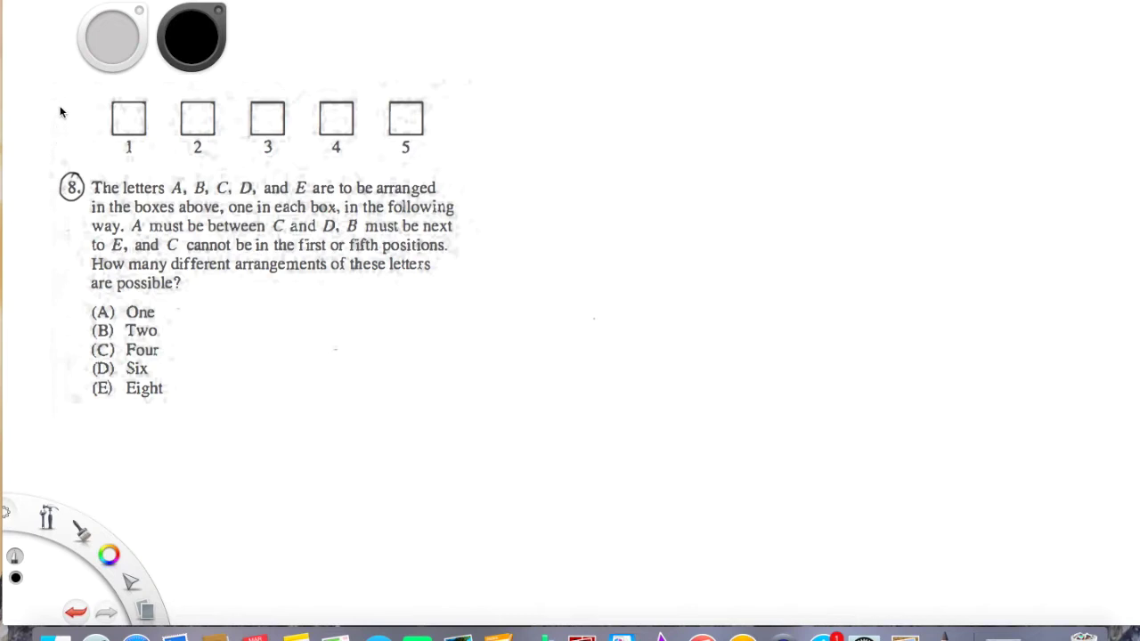
- Draw a downward arrow beside the printed boxes toward question 8, then begin the first large box
{"action": "mouse_move", "coordinate": [63, 98]}
{"action": "left_mouse_down"}
{"action": "mouse_move", "coordinate": [62, 148]}
{"action": "mouse_move", "coordinate": [79, 143]}
{"action": "left_mouse_up"}
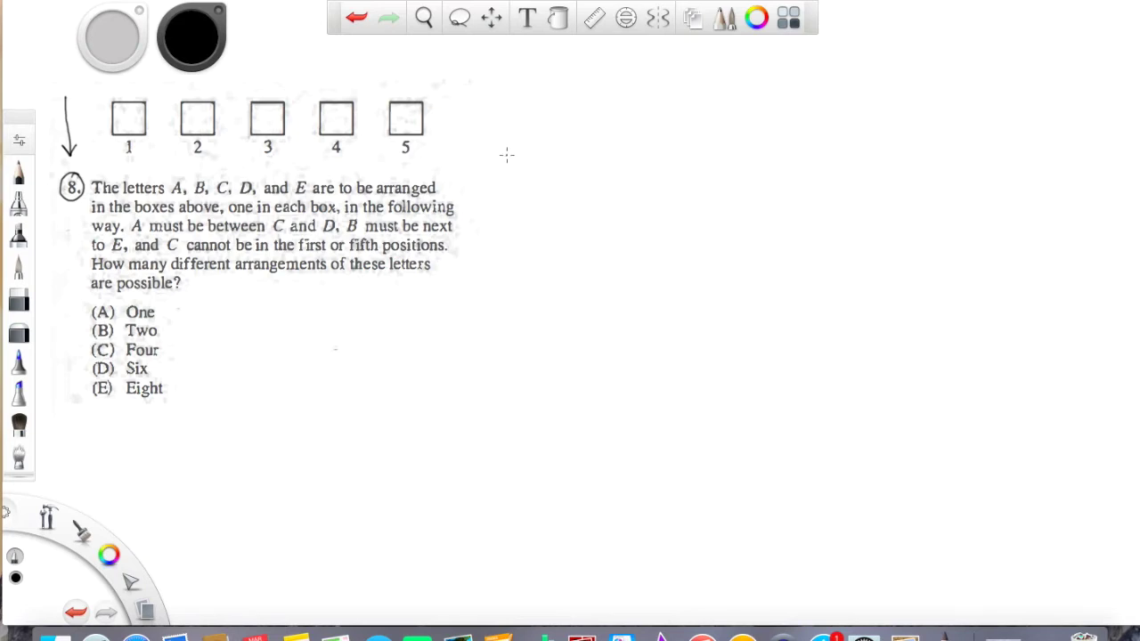
{"action": "mouse_move", "coordinate": [507, 154]}
{"action": "left_mouse_down"}
{"action": "mouse_move", "coordinate": [514, 223]}
{"action": "mouse_move", "coordinate": [573, 220]}
{"action": "mouse_move", "coordinate": [586, 182]}
{"action": "mouse_move", "coordinate": [547, 145]}
{"action": "mouse_move", "coordinate": [507, 152]}
{"action": "left_mouse_up"}
- Sketch four more boxes in a row after the first, then write A above the middle box
{"action": "mouse_move", "coordinate": [608, 144]}
{"action": "left_mouse_down"}
{"action": "mouse_move", "coordinate": [614, 214]}
{"action": "mouse_move", "coordinate": [668, 214]}
{"action": "mouse_move", "coordinate": [683, 156]}
{"action": "mouse_move", "coordinate": [608, 140]}
{"action": "left_mouse_up"}
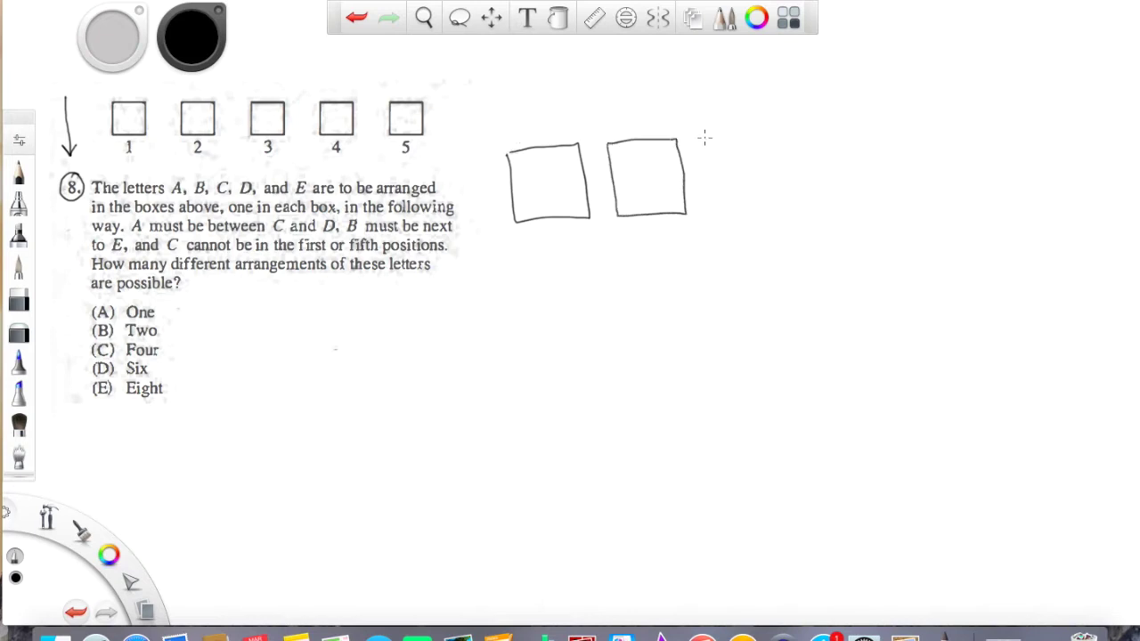
{"action": "mouse_move", "coordinate": [706, 138]}
{"action": "left_mouse_down"}
{"action": "mouse_move", "coordinate": [713, 212]}
{"action": "mouse_move", "coordinate": [773, 205]}
{"action": "mouse_move", "coordinate": [758, 129]}
{"action": "mouse_move", "coordinate": [712, 135]}
{"action": "left_mouse_up"}
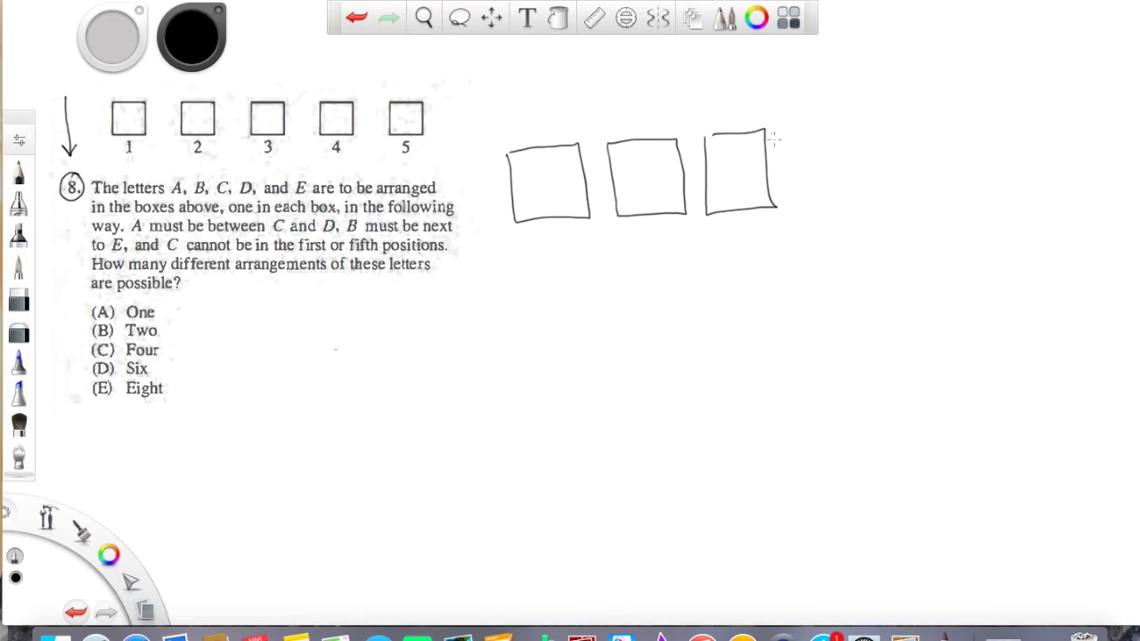
{"action": "mouse_move", "coordinate": [792, 140]}
{"action": "left_mouse_down"}
{"action": "mouse_move", "coordinate": [795, 204]}
{"action": "mouse_move", "coordinate": [862, 201]}
{"action": "mouse_move", "coordinate": [868, 125]}
{"action": "mouse_move", "coordinate": [790, 137]}
{"action": "left_mouse_up"}
{"action": "mouse_move", "coordinate": [897, 129]}
{"action": "left_mouse_down"}
{"action": "mouse_move", "coordinate": [900, 203]}
{"action": "mouse_move", "coordinate": [987, 161]}
{"action": "mouse_move", "coordinate": [902, 131]}
{"action": "left_mouse_up"}
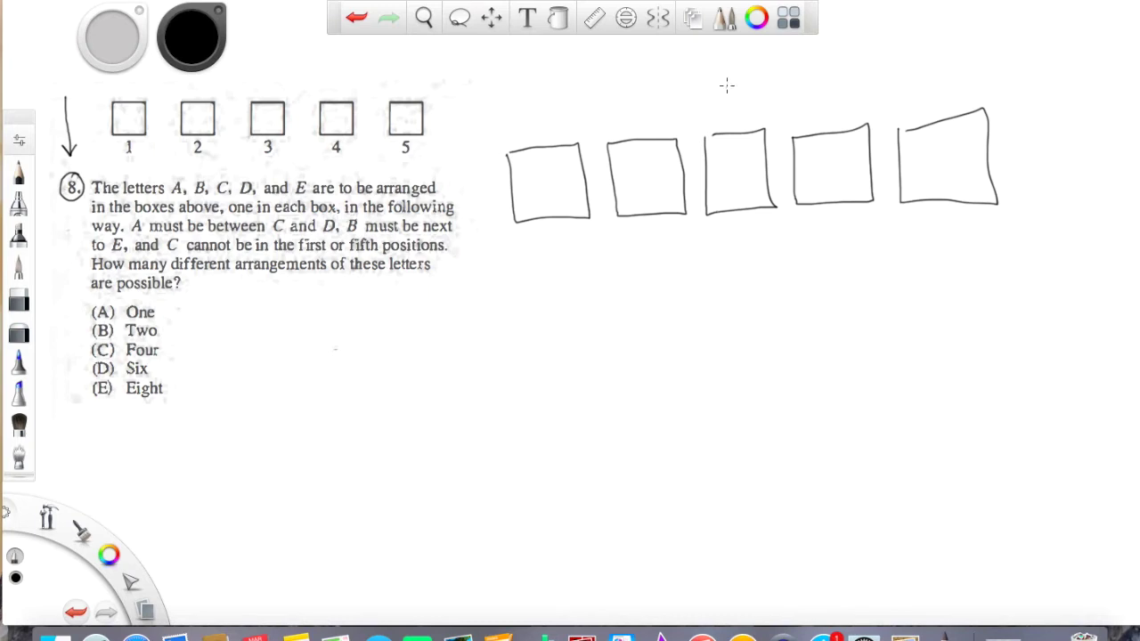
{"action": "mouse_move", "coordinate": [721, 112]}
{"action": "left_mouse_down"}
{"action": "mouse_move", "coordinate": [729, 76]}
{"action": "mouse_move", "coordinate": [740, 107]}
{"action": "mouse_move", "coordinate": [740, 92]}
{"action": "left_mouse_up"}
{"action": "mouse_move", "coordinate": [661, 86]}
{"action": "left_mouse_down"}
{"action": "mouse_move", "coordinate": [637, 90]}
{"action": "mouse_move", "coordinate": [668, 117]}
{"action": "left_mouse_up"}
{"action": "left_click_drag", "start_coordinate": [811, 67], "coordinate": [815, 107]}
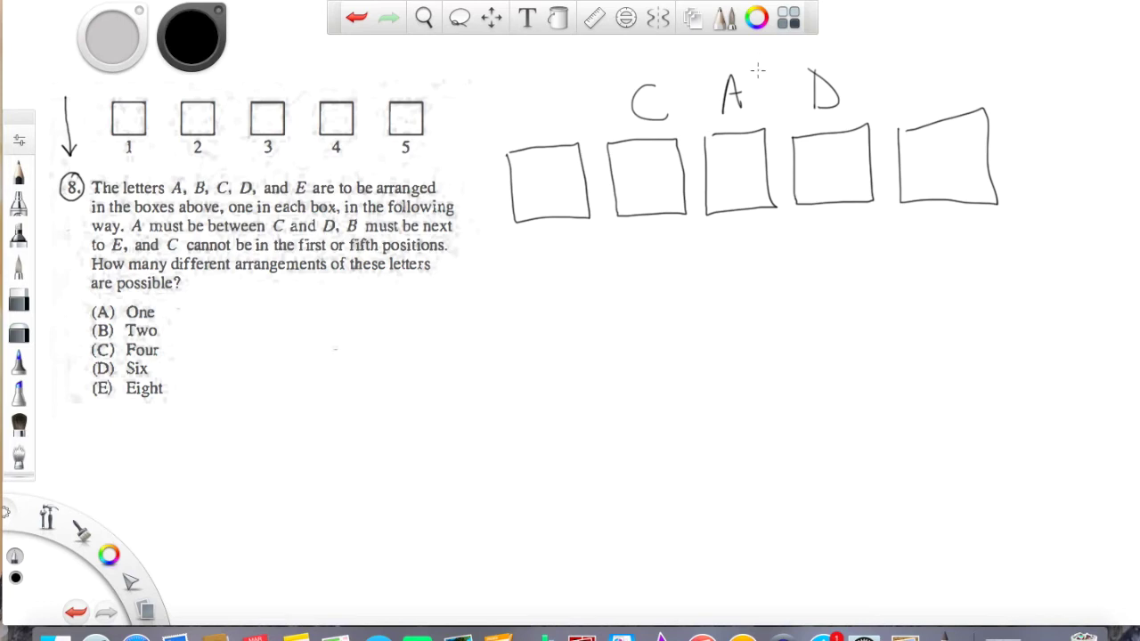
{"action": "key", "text": "super+z"}
{"action": "key", "text": "super+z"}
{"action": "key", "text": "super+z"}
{"action": "key", "text": "super+z"}
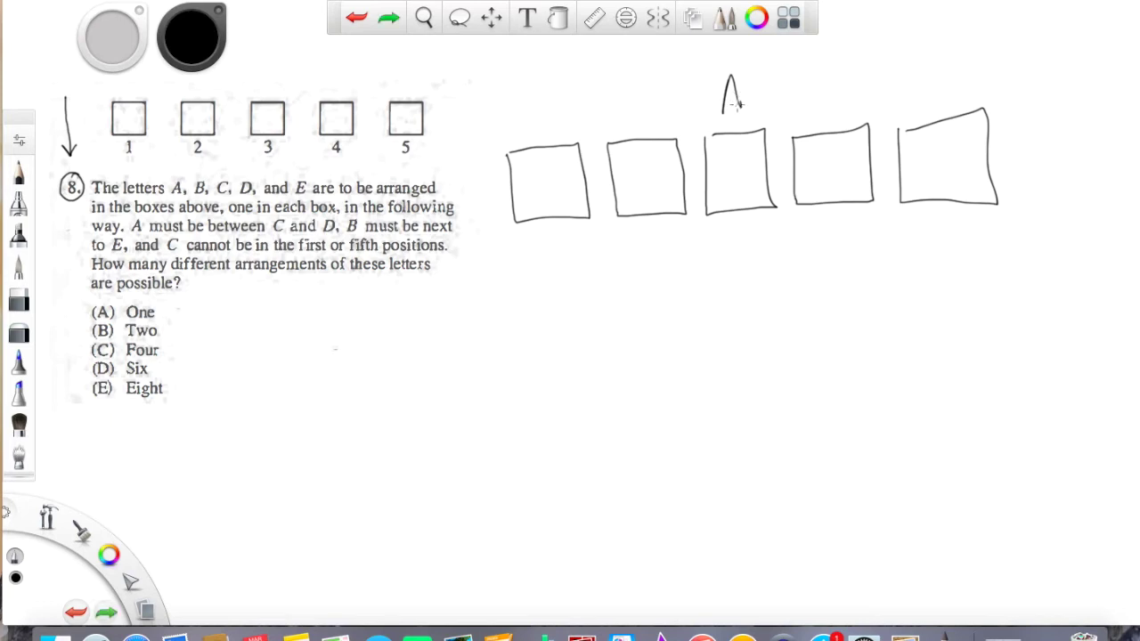
{"action": "left_click_drag", "start_coordinate": [720, 99], "coordinate": [738, 95]}
{"action": "left_click_drag", "start_coordinate": [628, 85], "coordinate": [633, 118]}
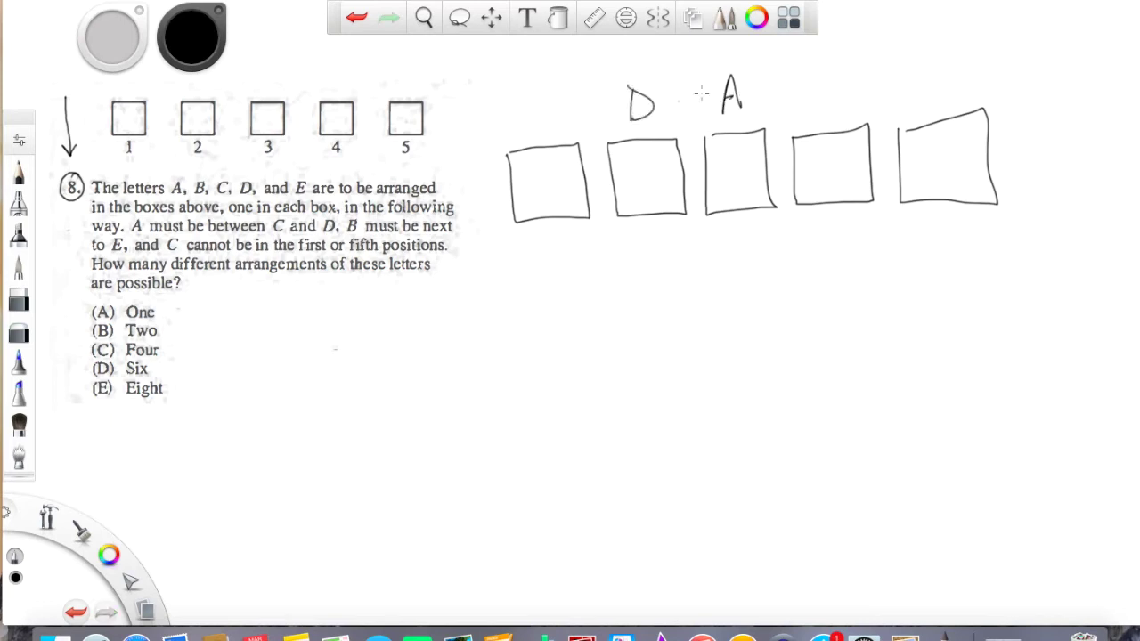
{"action": "left_click_drag", "start_coordinate": [821, 66], "coordinate": [835, 96]}
{"action": "key", "text": "super+z"}
{"action": "key", "text": "super+z"}
{"action": "key", "text": "super+z"}
{"action": "left_click_drag", "start_coordinate": [511, 86], "coordinate": [511, 122]}
{"action": "mouse_move", "coordinate": [510, 87]}
{"action": "left_mouse_down"}
{"action": "mouse_move", "coordinate": [541, 105]}
{"action": "mouse_move", "coordinate": [515, 121]}
{"action": "left_mouse_up"}
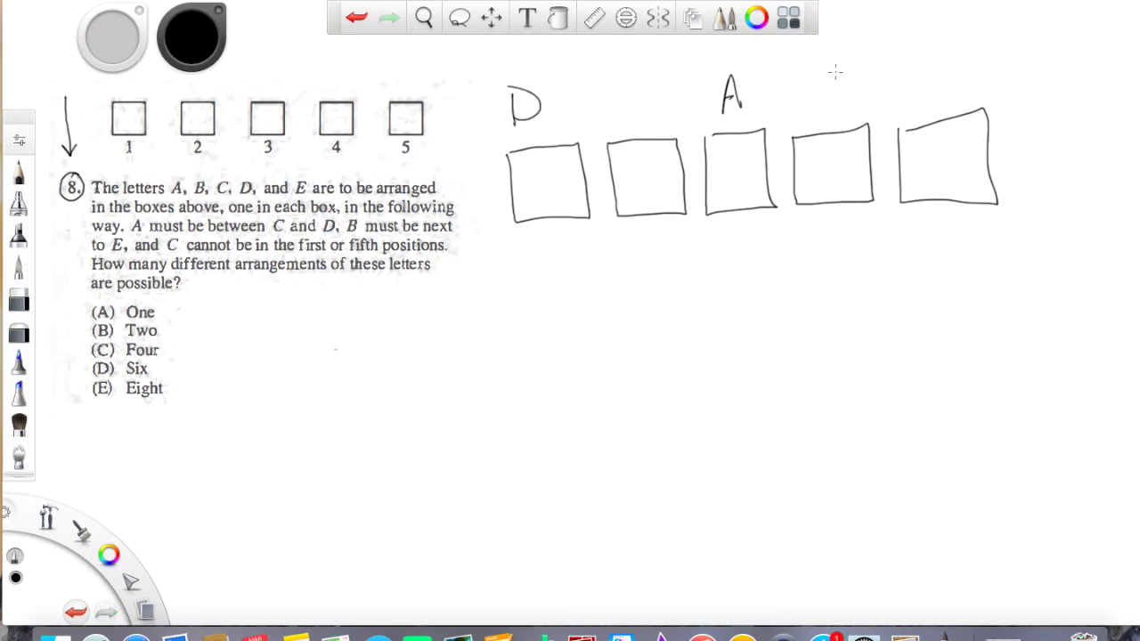
{"action": "left_click_drag", "start_coordinate": [843, 73], "coordinate": [844, 99]}
{"action": "key", "text": "super+z"}
{"action": "key", "text": "super+z"}
{"action": "key", "text": "super+z"}
{"action": "key", "text": "super+z"}
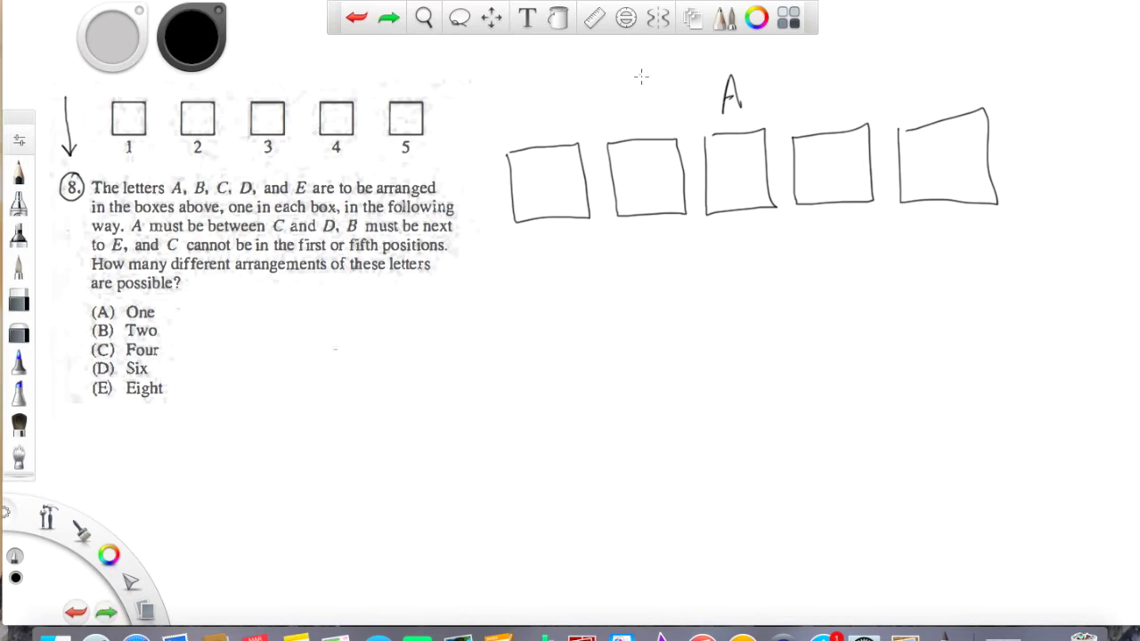
{"action": "left_click_drag", "start_coordinate": [651, 87], "coordinate": [653, 114]}
{"action": "left_click_drag", "start_coordinate": [910, 57], "coordinate": [917, 92]}
{"action": "mouse_move", "coordinate": [908, 56]}
{"action": "left_mouse_down"}
{"action": "mouse_move", "coordinate": [937, 59]}
{"action": "mouse_move", "coordinate": [923, 89]}
{"action": "left_mouse_up"}
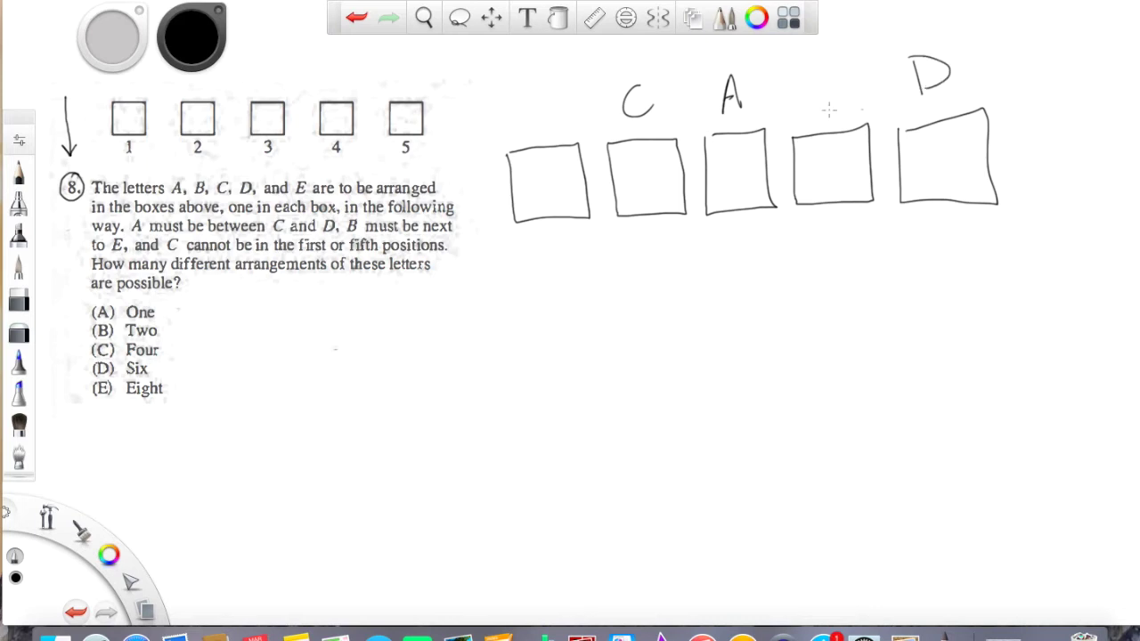
{"action": "left_click", "coordinate": [580, 126]}
{"action": "key", "text": "super+z"}
{"action": "key", "text": "super+z"}
{"action": "key", "text": "super+z"}
{"action": "key", "text": "super+z"}
{"action": "key", "text": "super+z"}
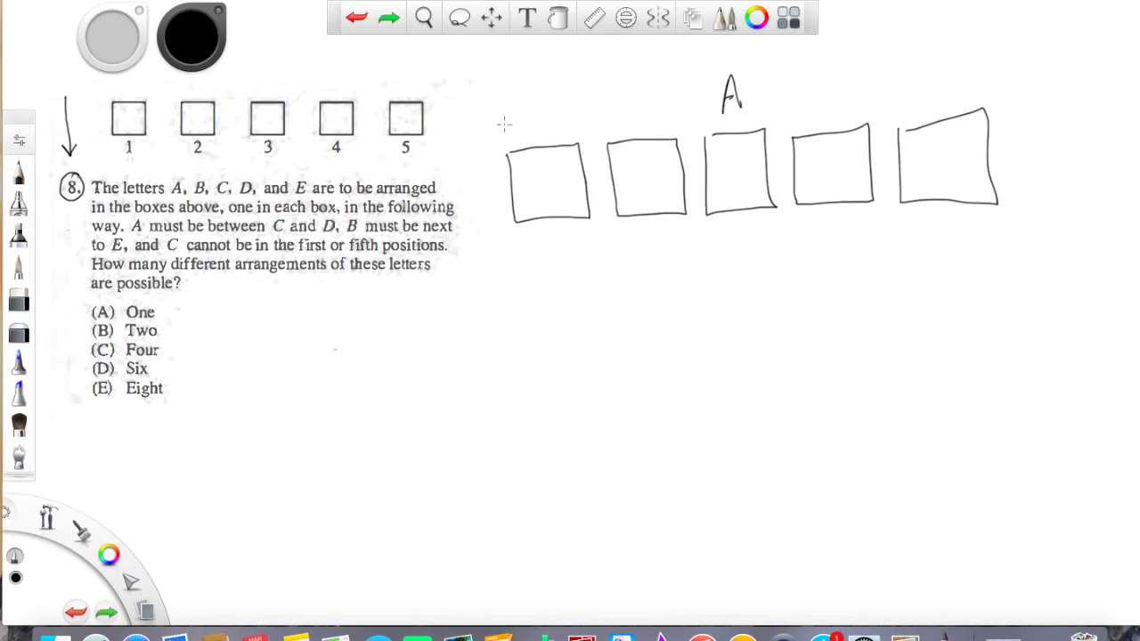
{"action": "left_click_drag", "start_coordinate": [561, 86], "coordinate": [562, 116]}
{"action": "left_click_drag", "start_coordinate": [920, 75], "coordinate": [918, 96]}
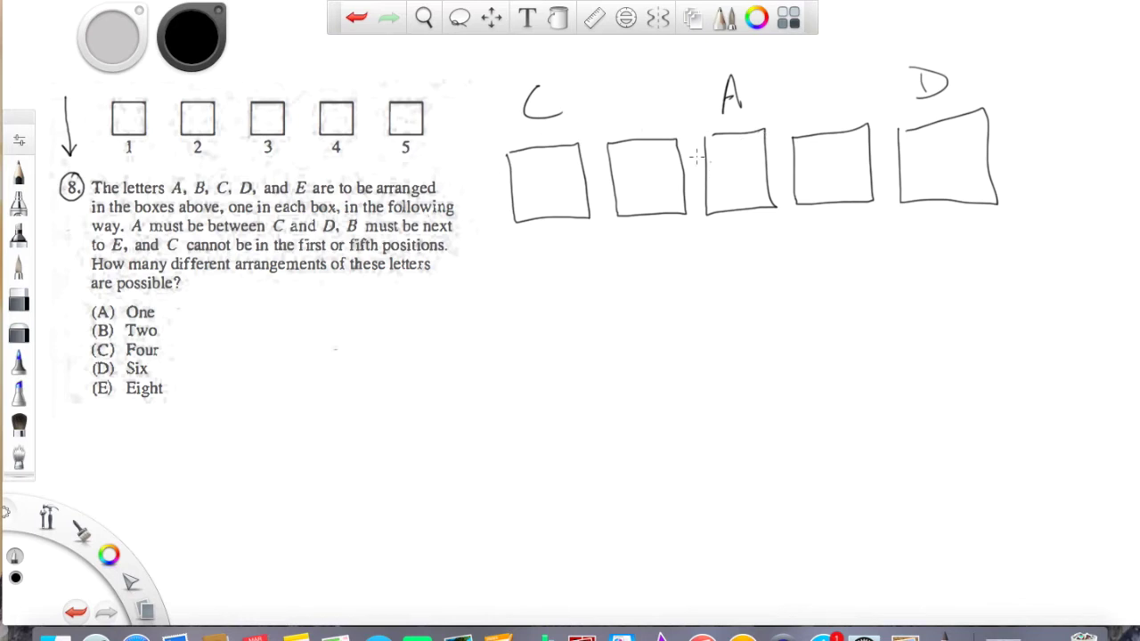
{"action": "key", "text": "super+z"}
{"action": "key", "text": "super+z"}
{"action": "key", "text": "super+z"}
{"action": "key", "text": "super+z"}
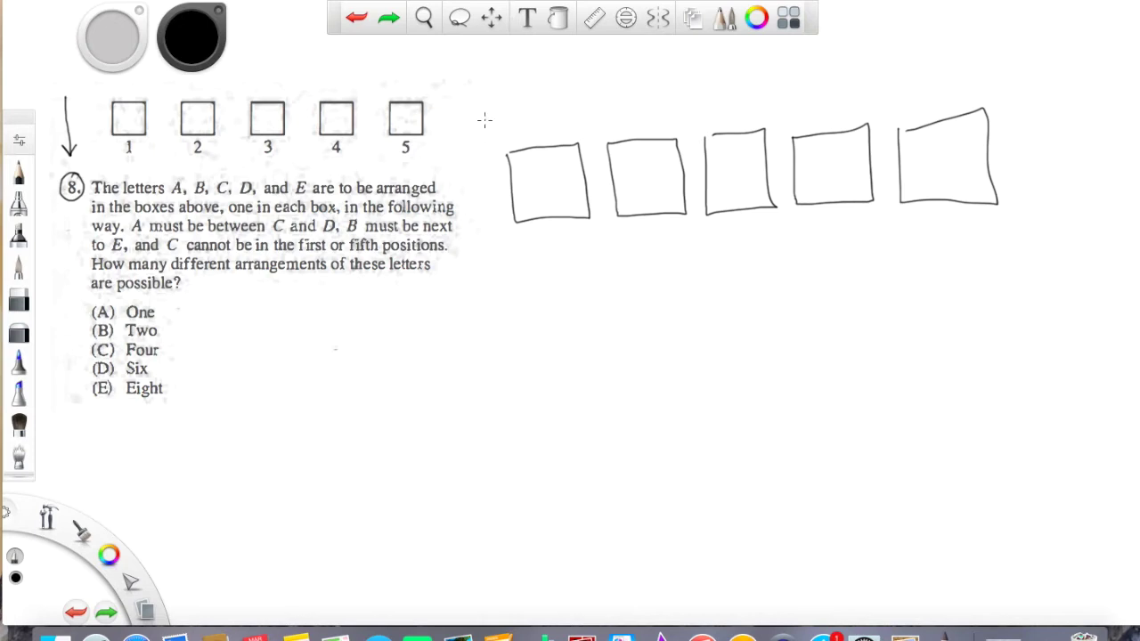
{"action": "mouse_move", "coordinate": [486, 95]}
{"action": "left_mouse_down"}
{"action": "mouse_move", "coordinate": [481, 126]}
{"action": "mouse_move", "coordinate": [497, 125]}
{"action": "left_mouse_up"}
- Write ABCDE above the first box, strike out A, and point the list at the box
{"action": "mouse_move", "coordinate": [483, 114]}
{"action": "left_mouse_down"}
{"action": "mouse_move", "coordinate": [497, 112]}
{"action": "mouse_move", "coordinate": [501, 128]}
{"action": "mouse_move", "coordinate": [580, 116]}
{"action": "left_mouse_up"}
{"action": "mouse_move", "coordinate": [560, 105]}
{"action": "left_mouse_down"}
{"action": "mouse_move", "coordinate": [577, 103]}
{"action": "mouse_move", "coordinate": [578, 85]}
{"action": "left_mouse_up"}
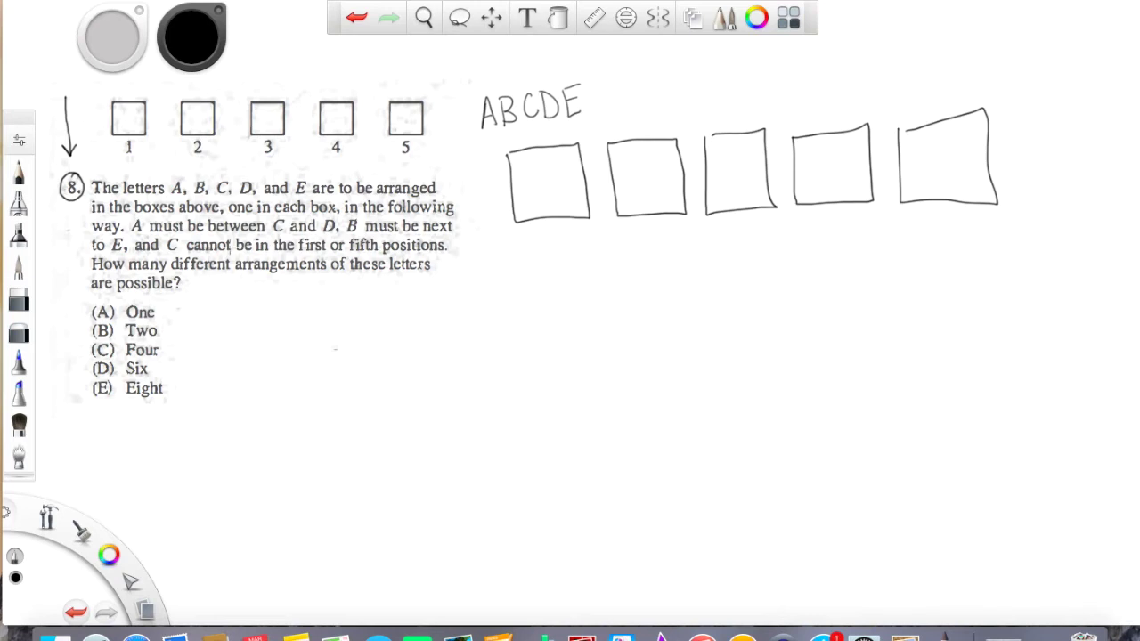
{"action": "mouse_move", "coordinate": [481, 127]}
{"action": "left_mouse_down"}
{"action": "mouse_move", "coordinate": [488, 96]}
{"action": "mouse_move", "coordinate": [482, 125]}
{"action": "mouse_move", "coordinate": [490, 110]}
{"action": "left_mouse_up"}
{"action": "mouse_move", "coordinate": [536, 127]}
{"action": "left_mouse_down"}
{"action": "mouse_move", "coordinate": [537, 140]}
{"action": "mouse_move", "coordinate": [543, 133]}
{"action": "left_mouse_up"}
- Write BCDE above the fifth box, cross out C in both lists, and write B below box 1
{"action": "mouse_move", "coordinate": [916, 82]}
{"action": "left_mouse_down"}
{"action": "mouse_move", "coordinate": [917, 108]}
{"action": "mouse_move", "coordinate": [929, 92]}
{"action": "mouse_move", "coordinate": [917, 109]}
{"action": "mouse_move", "coordinate": [993, 91]}
{"action": "mouse_move", "coordinate": [996, 79]}
{"action": "left_mouse_up"}
{"action": "left_click_drag", "start_coordinate": [982, 72], "coordinate": [997, 66]}
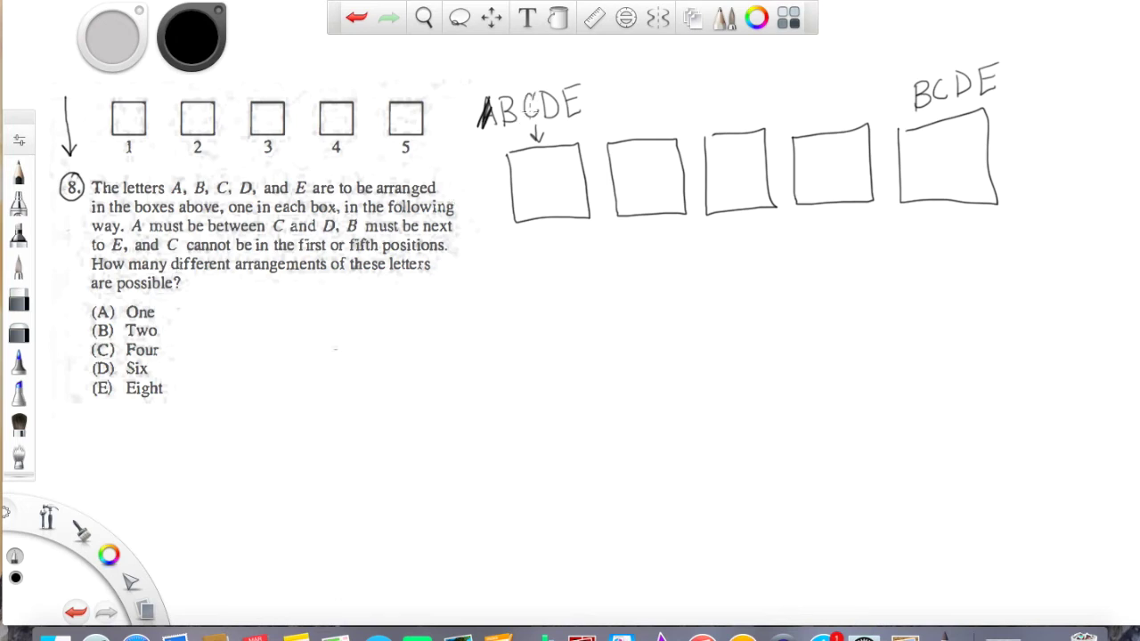
{"action": "mouse_move", "coordinate": [535, 89]}
{"action": "left_mouse_down"}
{"action": "mouse_move", "coordinate": [525, 117]}
{"action": "mouse_move", "coordinate": [534, 92]}
{"action": "left_mouse_up"}
{"action": "mouse_move", "coordinate": [941, 76]}
{"action": "left_mouse_down"}
{"action": "mouse_move", "coordinate": [933, 109]}
{"action": "mouse_move", "coordinate": [943, 71]}
{"action": "left_mouse_up"}
{"action": "left_click_drag", "start_coordinate": [548, 258], "coordinate": [550, 294]}
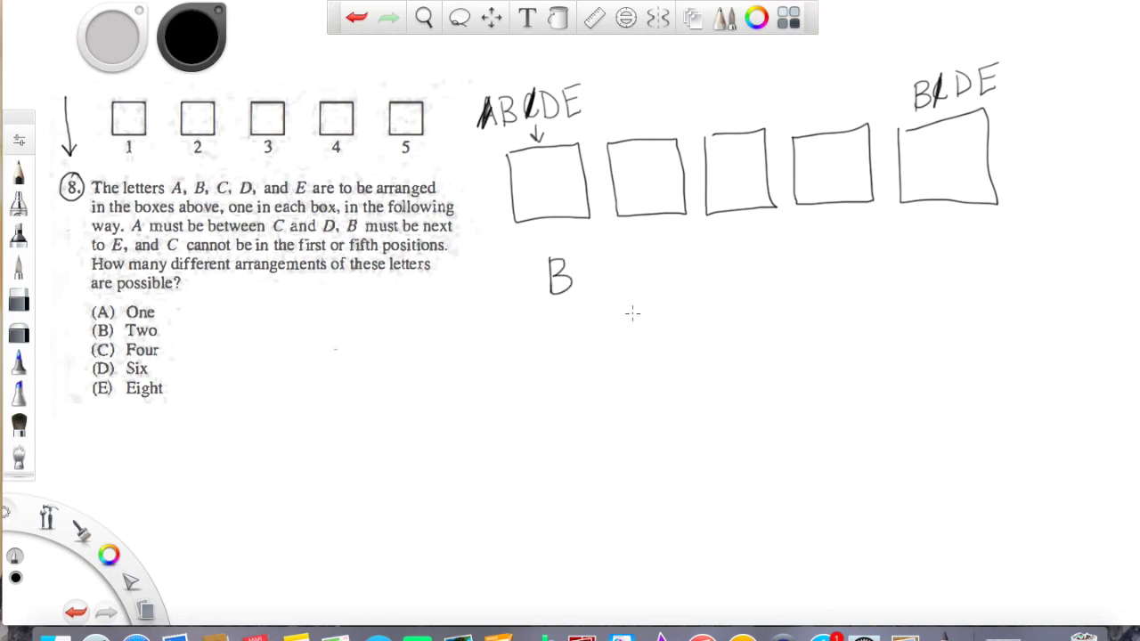
- Write E under box 2, cross out B and E in the fifth box's list, and write D under box 5
{"action": "mouse_move", "coordinate": [643, 255]}
{"action": "left_mouse_down"}
{"action": "mouse_move", "coordinate": [643, 283]}
{"action": "mouse_move", "coordinate": [668, 281]}
{"action": "mouse_move", "coordinate": [643, 258]}
{"action": "mouse_move", "coordinate": [663, 252]}
{"action": "left_mouse_up"}
{"action": "left_click_drag", "start_coordinate": [928, 75], "coordinate": [915, 114]}
{"action": "left_click_drag", "start_coordinate": [994, 55], "coordinate": [980, 94]}
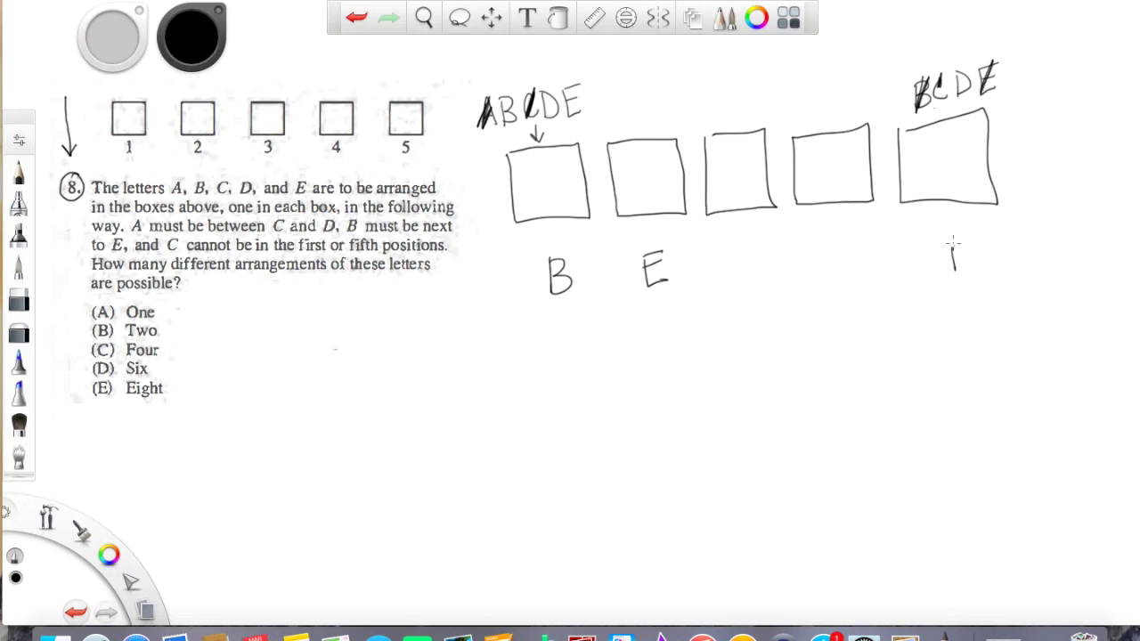
{"action": "left_click_drag", "start_coordinate": [952, 242], "coordinate": [961, 275]}
- Add row two with E, B and D, start row three with D, and undo the last stroke
{"action": "mouse_move", "coordinate": [552, 328]}
{"action": "left_mouse_down"}
{"action": "mouse_move", "coordinate": [552, 356]}
{"action": "mouse_move", "coordinate": [568, 355]}
{"action": "mouse_move", "coordinate": [570, 323]}
{"action": "left_mouse_up"}
{"action": "left_click_drag", "start_coordinate": [645, 313], "coordinate": [647, 353]}
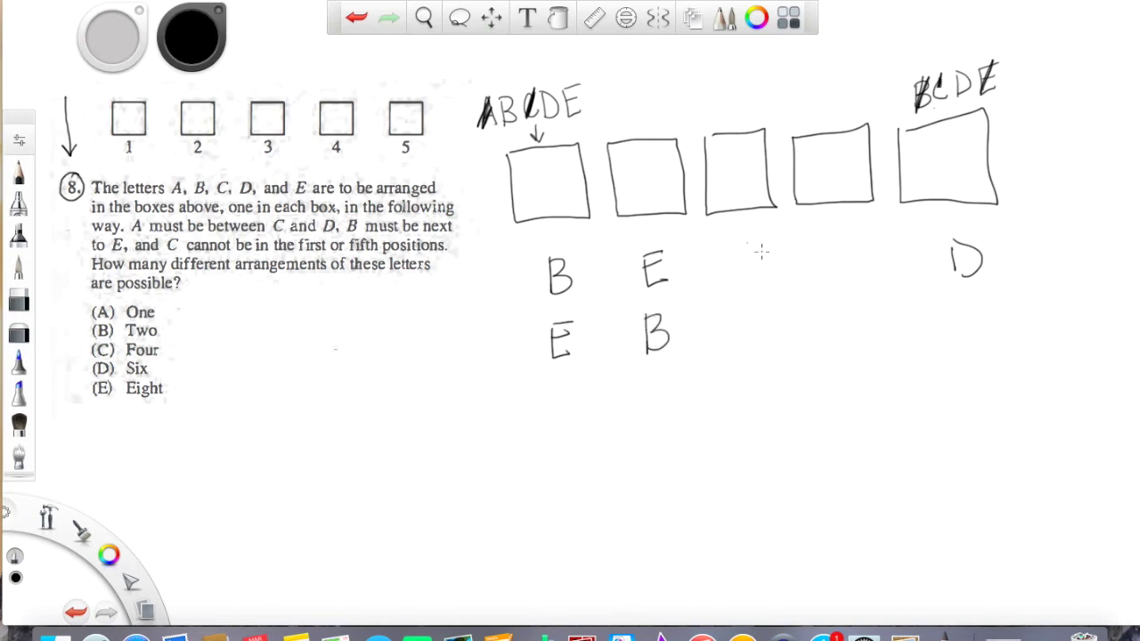
{"action": "left_click_drag", "start_coordinate": [960, 301], "coordinate": [964, 332]}
{"action": "mouse_move", "coordinate": [556, 394]}
{"action": "left_mouse_down"}
{"action": "mouse_move", "coordinate": [556, 432]}
{"action": "mouse_move", "coordinate": [572, 398]}
{"action": "mouse_move", "coordinate": [558, 433]}
{"action": "left_mouse_up"}
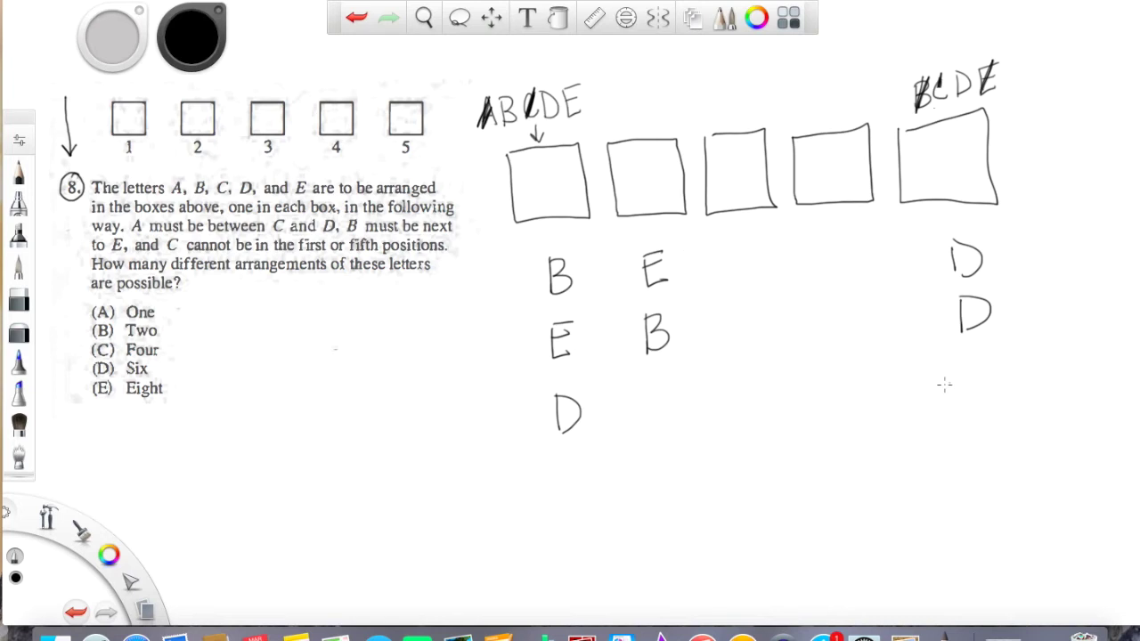
{"action": "key", "text": "ctrl+z"}
- Cross out BCDE, write BDE above it, and end row three with B E
{"action": "left_click_drag", "start_coordinate": [917, 90], "coordinate": [995, 73]}
{"action": "left_click_drag", "start_coordinate": [920, 49], "coordinate": [913, 62]}
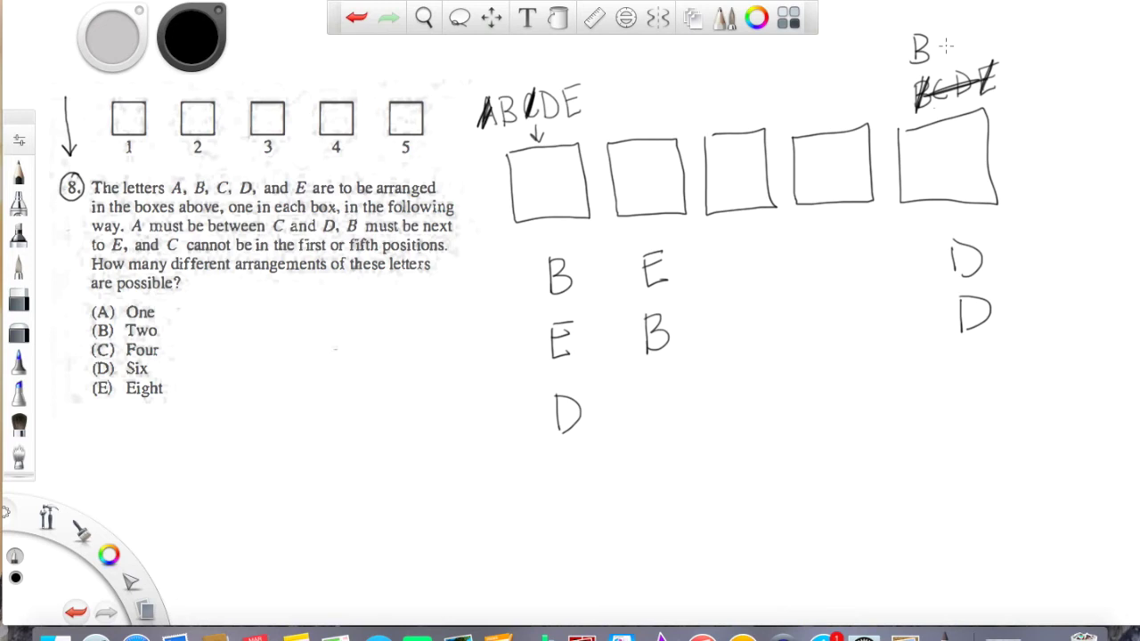
{"action": "mouse_move", "coordinate": [941, 33]}
{"action": "left_mouse_down"}
{"action": "mouse_move", "coordinate": [941, 61]}
{"action": "mouse_move", "coordinate": [982, 57]}
{"action": "mouse_move", "coordinate": [984, 23]}
{"action": "mouse_move", "coordinate": [944, 66]}
{"action": "left_mouse_up"}
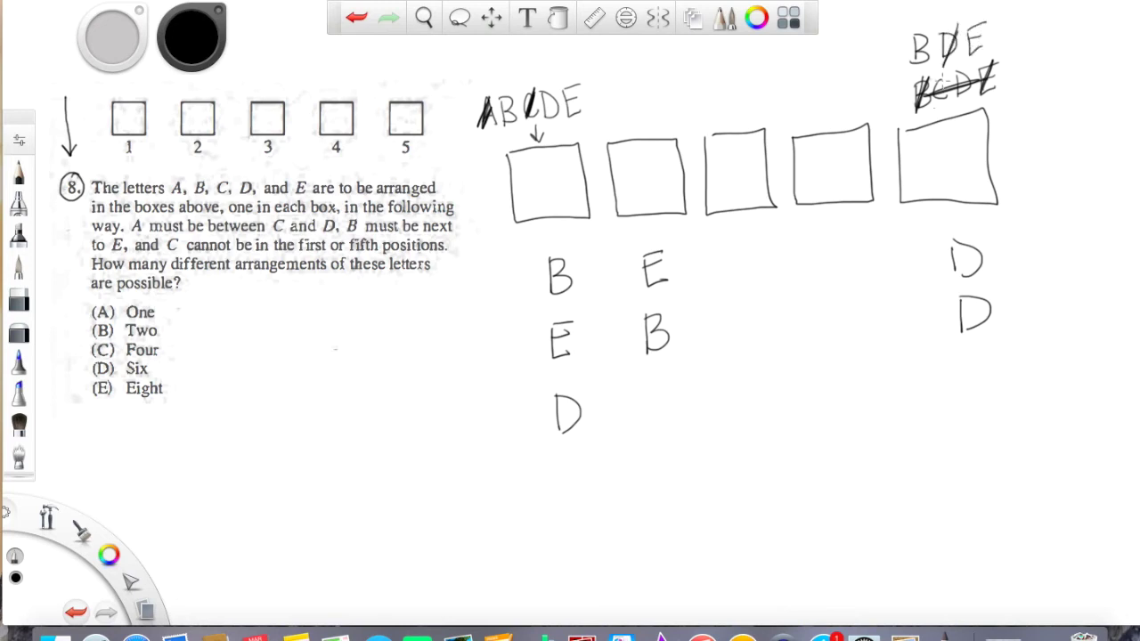
{"action": "mouse_move", "coordinate": [968, 379]}
{"action": "left_mouse_down"}
{"action": "mouse_move", "coordinate": [990, 407]}
{"action": "mouse_move", "coordinate": [986, 384]}
{"action": "left_mouse_up"}
{"action": "left_click_drag", "start_coordinate": [970, 374], "coordinate": [991, 366]}
{"action": "mouse_move", "coordinate": [903, 381]}
{"action": "left_mouse_down"}
{"action": "mouse_move", "coordinate": [902, 408]}
{"action": "mouse_move", "coordinate": [864, 416]}
{"action": "mouse_move", "coordinate": [869, 398]}
{"action": "mouse_move", "coordinate": [860, 414]}
{"action": "left_mouse_up"}
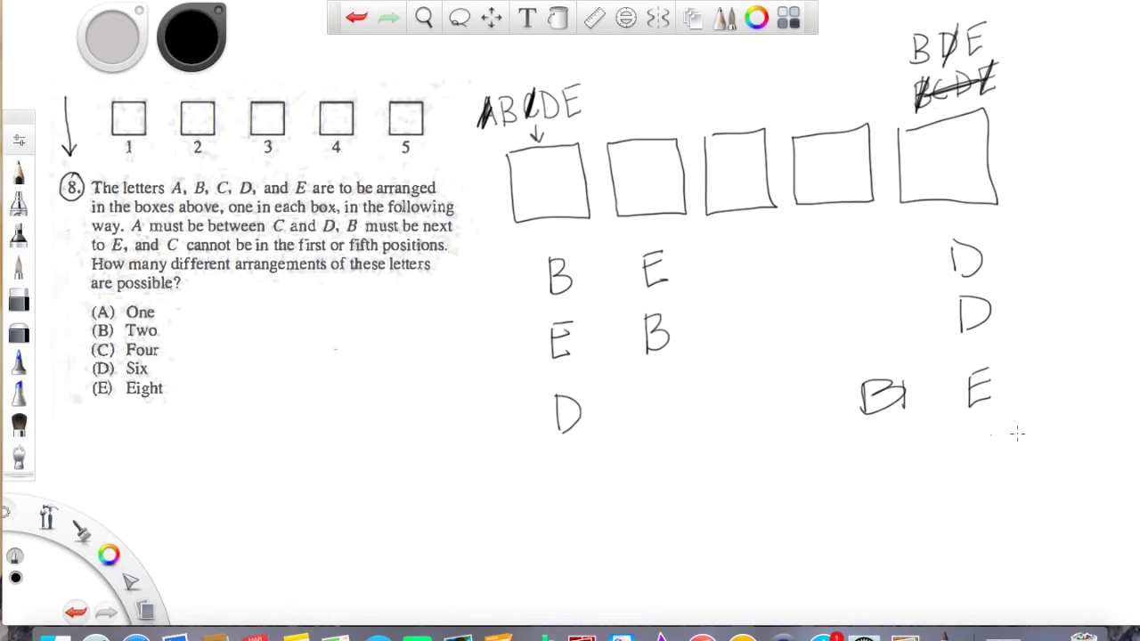
- End row four with E B, start it with D, and write A under box 3
{"action": "left_click_drag", "start_coordinate": [990, 451], "coordinate": [986, 486]}
{"action": "mouse_move", "coordinate": [871, 464]}
{"action": "left_mouse_down"}
{"action": "mouse_move", "coordinate": [905, 486]}
{"action": "mouse_move", "coordinate": [899, 474]}
{"action": "left_mouse_up"}
{"action": "left_click_drag", "start_coordinate": [869, 461], "coordinate": [892, 459]}
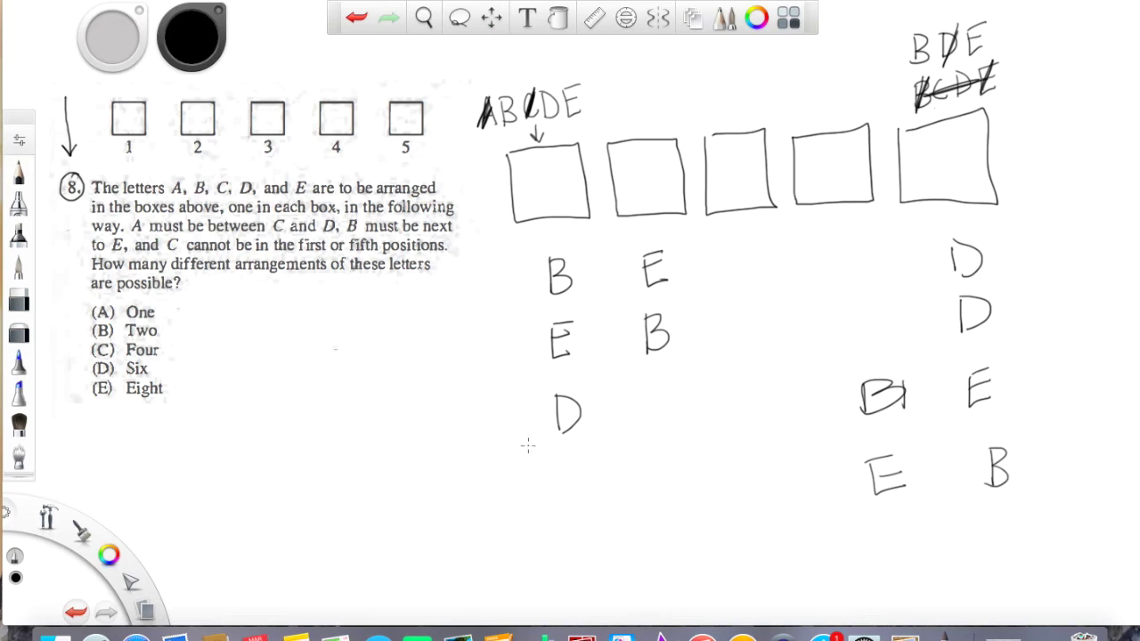
{"action": "left_click_drag", "start_coordinate": [548, 469], "coordinate": [550, 503]}
{"action": "left_click_drag", "start_coordinate": [547, 466], "coordinate": [558, 506]}
{"action": "mouse_move", "coordinate": [739, 260]}
{"action": "left_mouse_down"}
{"action": "mouse_move", "coordinate": [767, 260]}
{"action": "mouse_move", "coordinate": [766, 248]}
{"action": "left_mouse_up"}
- Undo the misplaced A and C, rewrite C under box 3 and A under box 4, and add C in row two
{"action": "left_click_drag", "start_coordinate": [858, 232], "coordinate": [852, 247]}
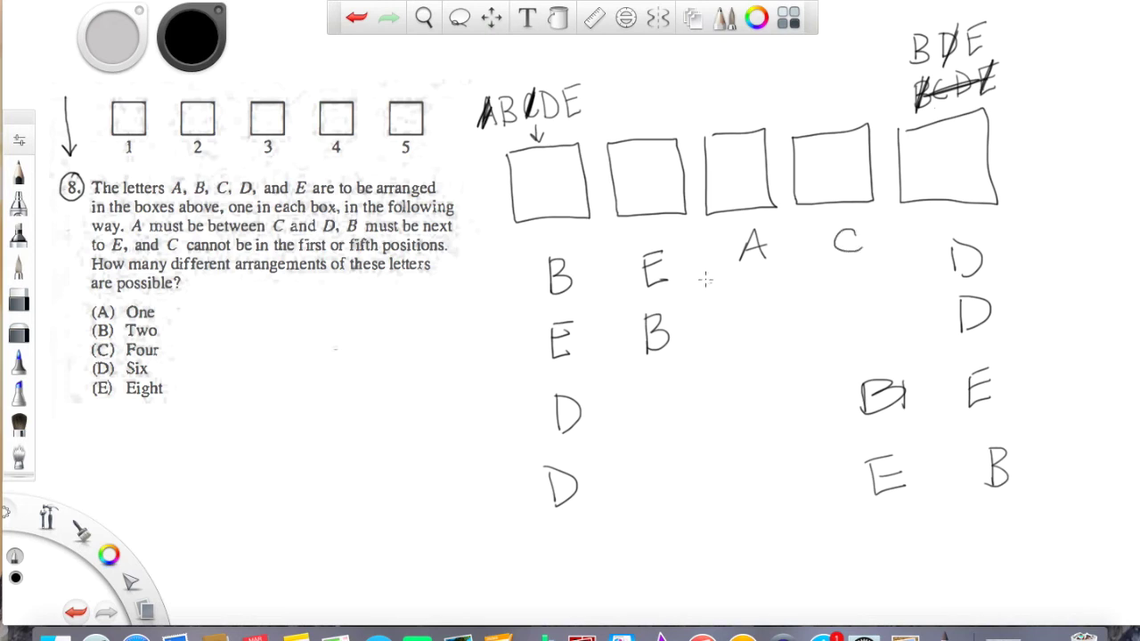
{"action": "mouse_move", "coordinate": [687, 261]}
{"action": "left_mouse_down"}
{"action": "mouse_move", "coordinate": [733, 240]}
{"action": "mouse_move", "coordinate": [728, 286]}
{"action": "mouse_move", "coordinate": [773, 294]}
{"action": "mouse_move", "coordinate": [850, 265]}
{"action": "mouse_move", "coordinate": [870, 290]}
{"action": "mouse_move", "coordinate": [866, 274]}
{"action": "left_mouse_up"}
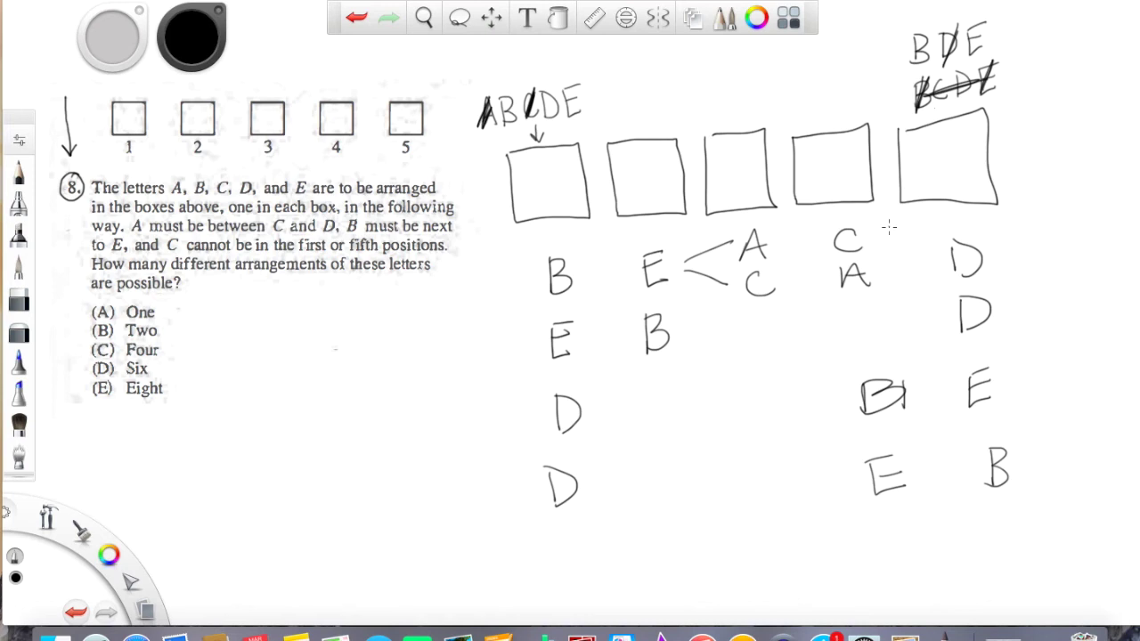
{"action": "key", "text": "super+z"}
{"action": "key", "text": "super+z"}
{"action": "key", "text": "super+z"}
{"action": "key", "text": "super+z"}
{"action": "key", "text": "super+z"}
{"action": "key", "text": "super+z"}
{"action": "key", "text": "super+z"}
{"action": "key", "text": "super+z"}
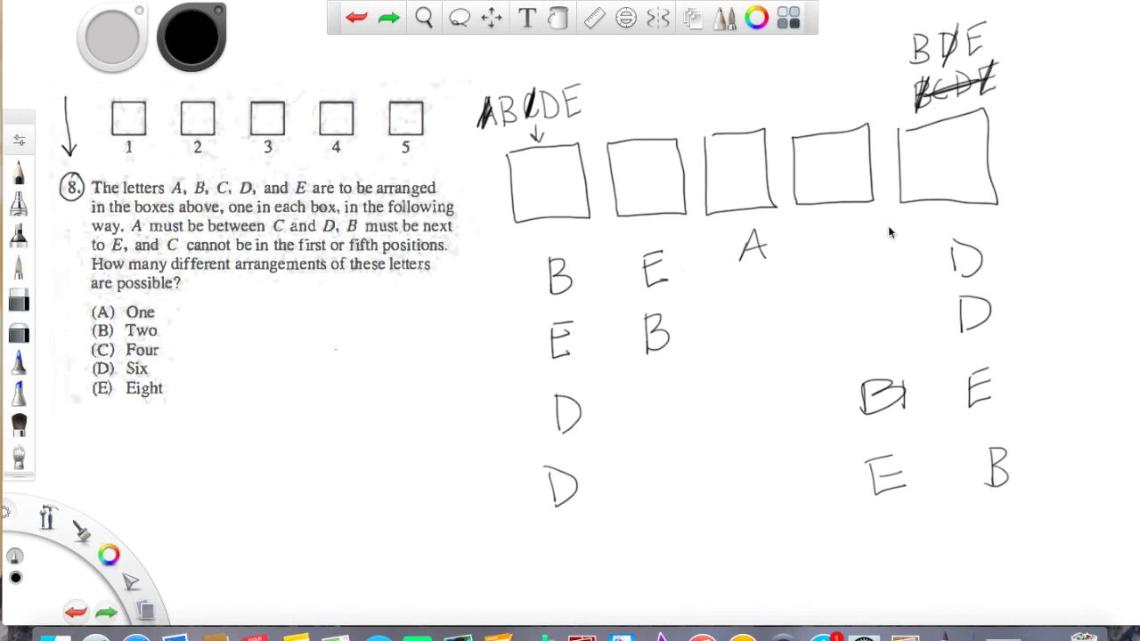
{"action": "key", "text": "super+z"}
{"action": "mouse_move", "coordinate": [767, 249]}
{"action": "left_mouse_down"}
{"action": "mouse_move", "coordinate": [742, 263]}
{"action": "mouse_move", "coordinate": [767, 272]}
{"action": "left_mouse_up"}
{"action": "mouse_move", "coordinate": [828, 269]}
{"action": "left_mouse_down"}
{"action": "mouse_move", "coordinate": [835, 251]}
{"action": "mouse_move", "coordinate": [857, 266]}
{"action": "mouse_move", "coordinate": [852, 255]}
{"action": "left_mouse_up"}
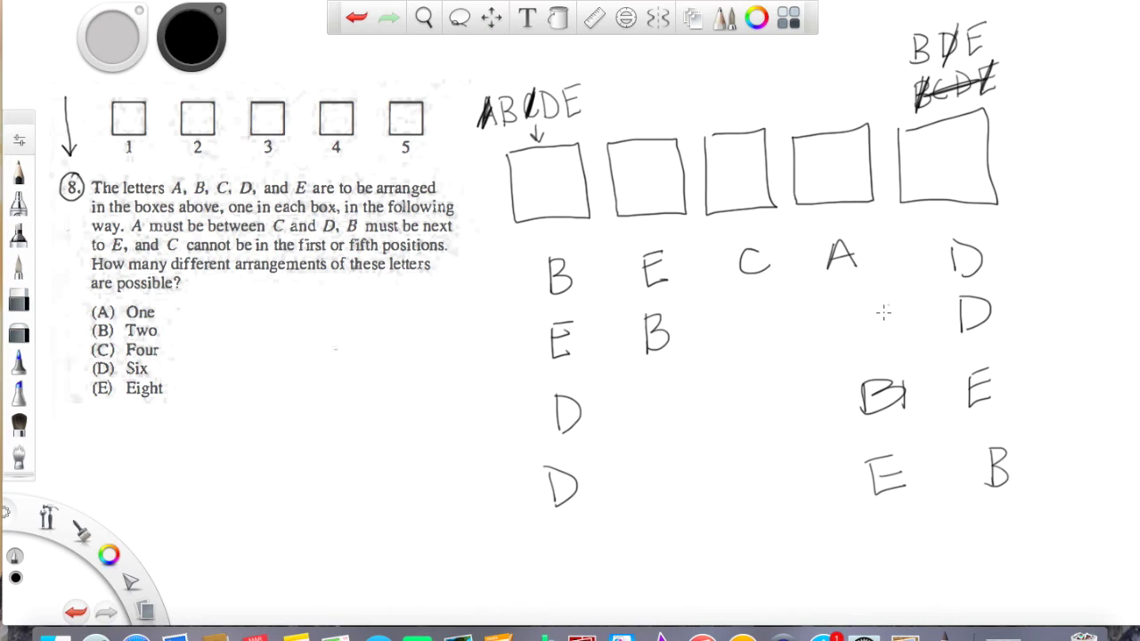
{"action": "mouse_move", "coordinate": [771, 314]}
{"action": "left_mouse_down"}
{"action": "mouse_move", "coordinate": [761, 311]}
{"action": "mouse_move", "coordinate": [774, 340]}
{"action": "left_mouse_up"}
- Write A in row two, then A and C in rows three and four
{"action": "left_click_drag", "start_coordinate": [857, 303], "coordinate": [840, 336]}
{"action": "mouse_move", "coordinate": [853, 301]}
{"action": "left_mouse_down"}
{"action": "mouse_move", "coordinate": [869, 328]}
{"action": "mouse_move", "coordinate": [869, 318]}
{"action": "left_mouse_up"}
{"action": "mouse_move", "coordinate": [662, 385]}
{"action": "left_mouse_down"}
{"action": "mouse_move", "coordinate": [653, 420]}
{"action": "mouse_move", "coordinate": [678, 417]}
{"action": "left_mouse_up"}
{"action": "left_click_drag", "start_coordinate": [655, 409], "coordinate": [675, 407]}
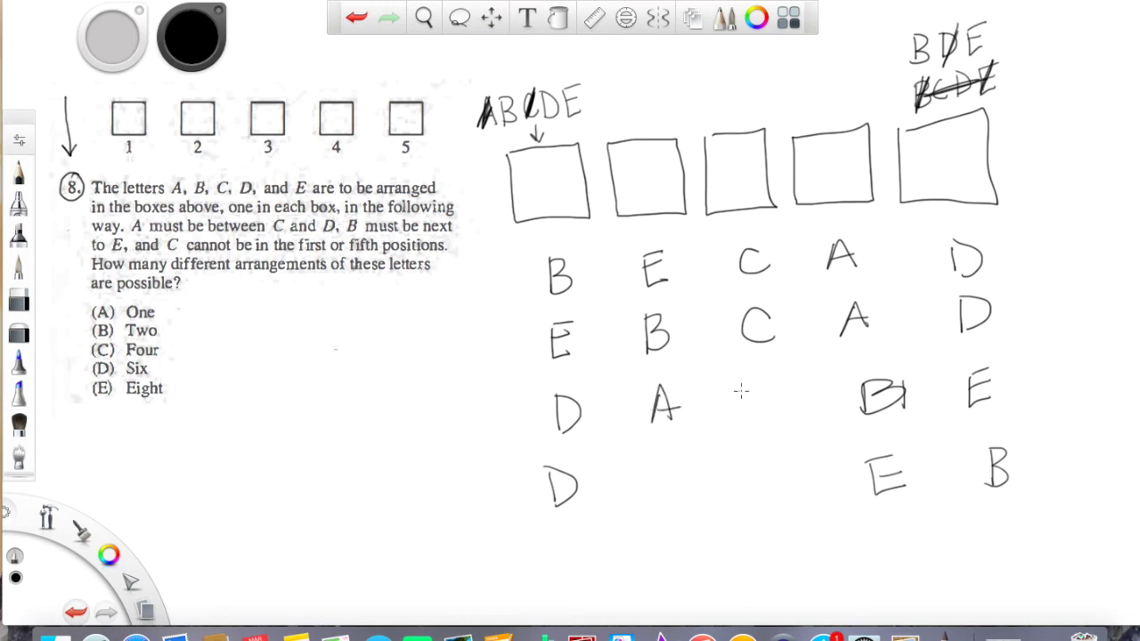
{"action": "left_click_drag", "start_coordinate": [742, 389], "coordinate": [755, 410]}
{"action": "mouse_move", "coordinate": [662, 504]}
{"action": "left_mouse_down"}
{"action": "mouse_move", "coordinate": [672, 463]}
{"action": "mouse_move", "coordinate": [683, 504]}
{"action": "mouse_move", "coordinate": [681, 486]}
{"action": "left_mouse_up"}
{"action": "left_click_drag", "start_coordinate": [762, 462], "coordinate": [776, 486]}
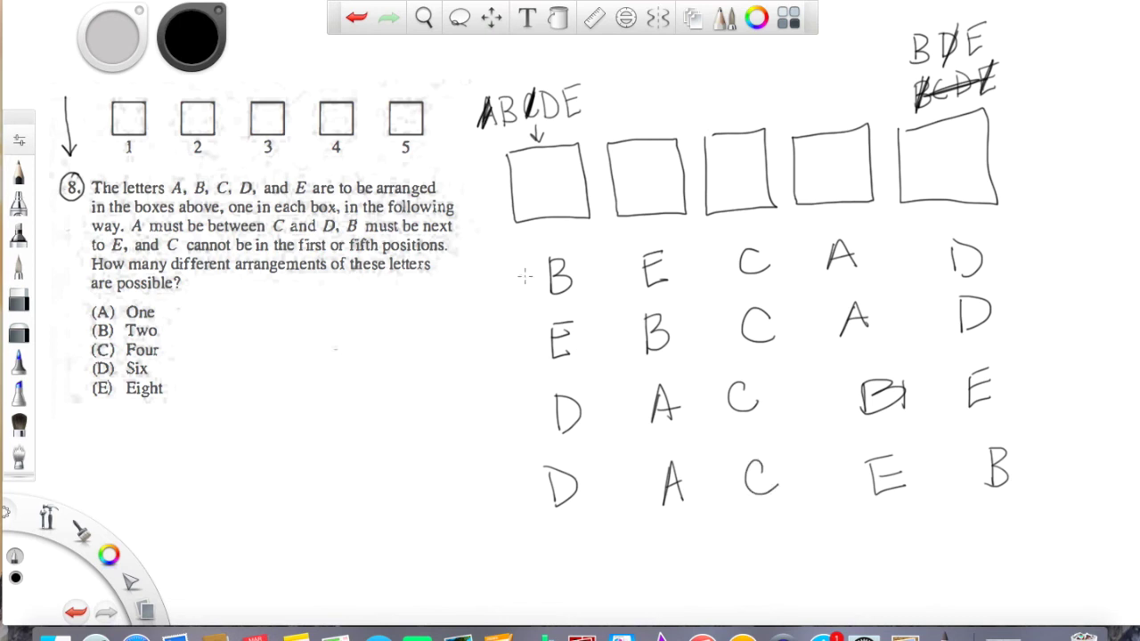
- Bracket the four arrangements and the answer choices, and underline (E) Eight
{"action": "mouse_move", "coordinate": [513, 271]}
{"action": "left_mouse_down"}
{"action": "mouse_move", "coordinate": [477, 342]}
{"action": "mouse_move", "coordinate": [486, 489]}
{"action": "mouse_move", "coordinate": [511, 481]}
{"action": "left_mouse_up"}
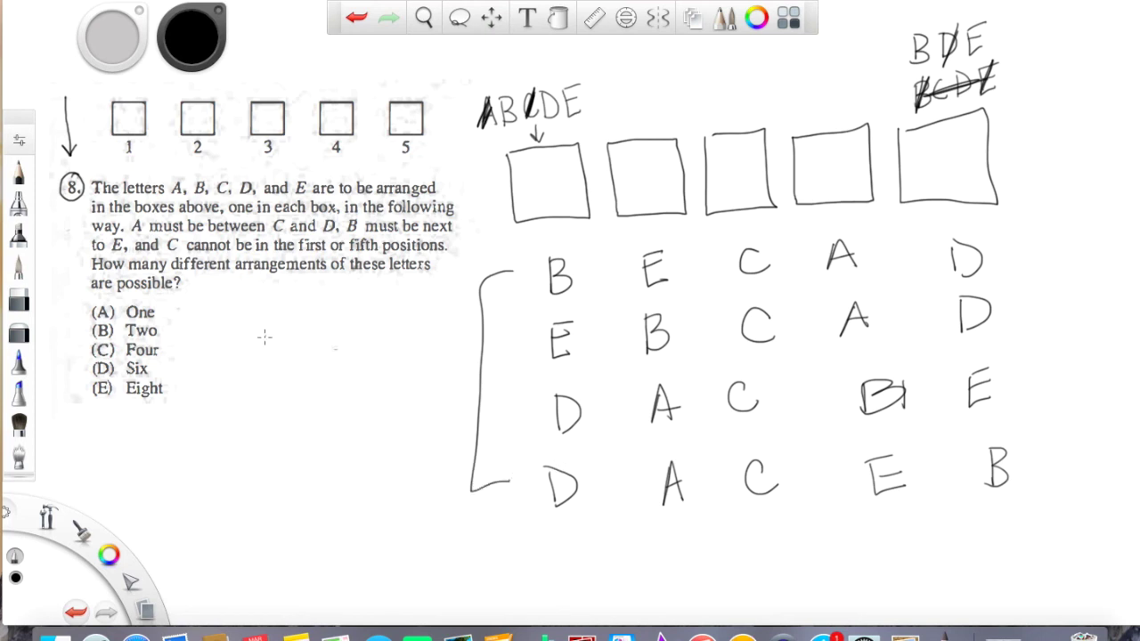
{"action": "mouse_move", "coordinate": [89, 301]}
{"action": "left_mouse_down"}
{"action": "mouse_move", "coordinate": [65, 336]}
{"action": "mouse_move", "coordinate": [61, 395]}
{"action": "mouse_move", "coordinate": [86, 395]}
{"action": "left_mouse_up"}
{"action": "left_click_drag", "start_coordinate": [110, 403], "coordinate": [165, 400]}
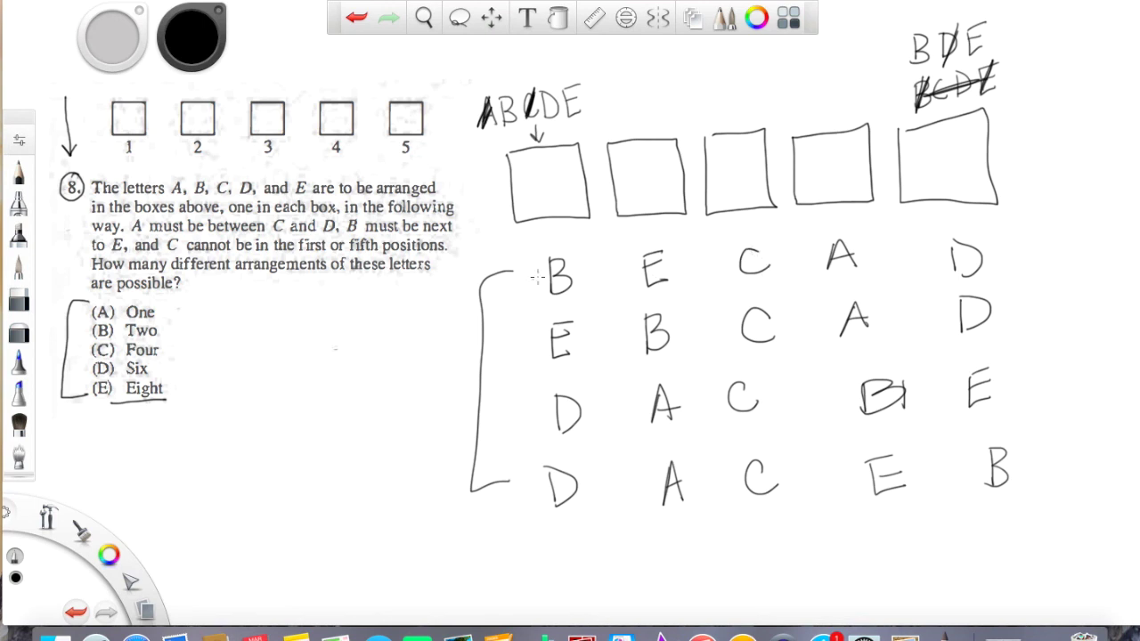
- Draw linking lines in row one, then write a small A above C and a small C above A
{"action": "left_click_drag", "start_coordinate": [689, 265], "coordinate": [737, 264]}
{"action": "left_click_drag", "start_coordinate": [893, 258], "coordinate": [934, 257]}
{"action": "mouse_move", "coordinate": [684, 264]}
{"action": "left_mouse_down"}
{"action": "mouse_move", "coordinate": [750, 220]}
{"action": "mouse_move", "coordinate": [757, 239]}
{"action": "left_mouse_up"}
{"action": "left_click_drag", "start_coordinate": [745, 232], "coordinate": [756, 230]}
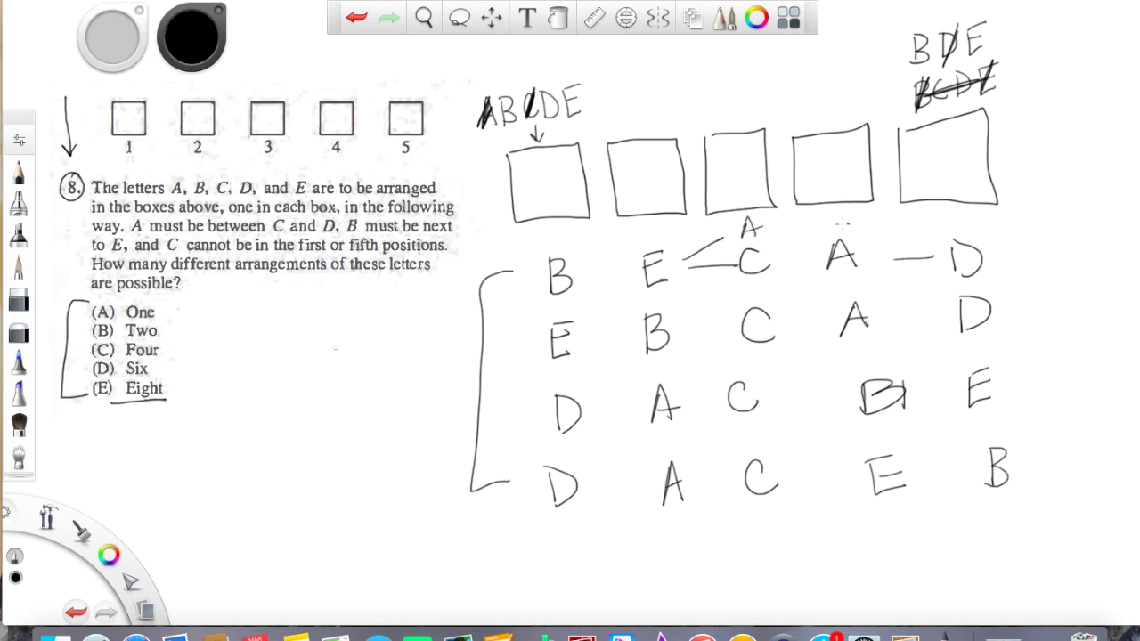
{"action": "mouse_move", "coordinate": [853, 223]}
{"action": "left_mouse_down"}
{"action": "mouse_move", "coordinate": [851, 237]}
{"action": "mouse_move", "coordinate": [942, 238]}
{"action": "left_mouse_up"}
- Fill printed boxes 2–4 with C, A, D, write D, A, C under boxes 1, 3 and 5, and draw the closing bracket
{"action": "mouse_move", "coordinate": [257, 131]}
{"action": "left_mouse_down"}
{"action": "mouse_move", "coordinate": [266, 110]}
{"action": "mouse_move", "coordinate": [277, 131]}
{"action": "left_mouse_up"}
{"action": "mouse_move", "coordinate": [260, 123]}
{"action": "left_mouse_down"}
{"action": "mouse_move", "coordinate": [274, 122]}
{"action": "mouse_move", "coordinate": [214, 130]}
{"action": "left_mouse_up"}
{"action": "left_click_drag", "start_coordinate": [327, 105], "coordinate": [329, 131]}
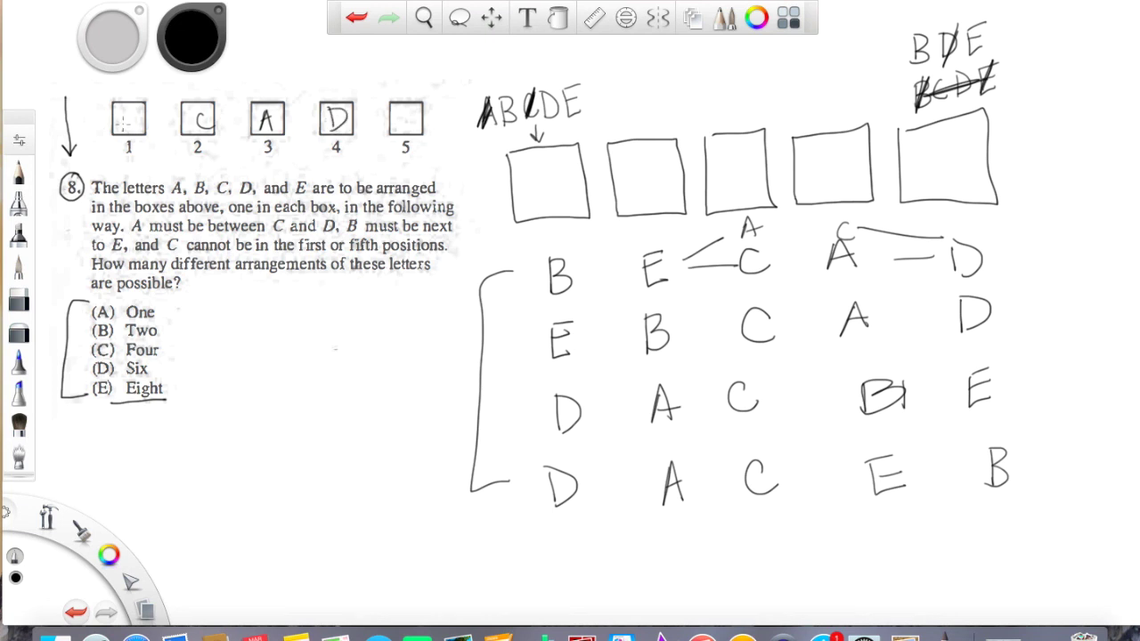
{"action": "left_click_drag", "start_coordinate": [125, 140], "coordinate": [125, 168]}
{"action": "left_click_drag", "start_coordinate": [125, 140], "coordinate": [127, 166]}
{"action": "left_click_drag", "start_coordinate": [430, 147], "coordinate": [433, 163]}
{"action": "left_click_drag", "start_coordinate": [252, 175], "coordinate": [268, 166]}
{"action": "mouse_move", "coordinate": [187, 312]}
{"action": "left_mouse_down"}
{"action": "mouse_move", "coordinate": [220, 392]}
{"action": "mouse_move", "coordinate": [190, 403]}
{"action": "left_mouse_up"}
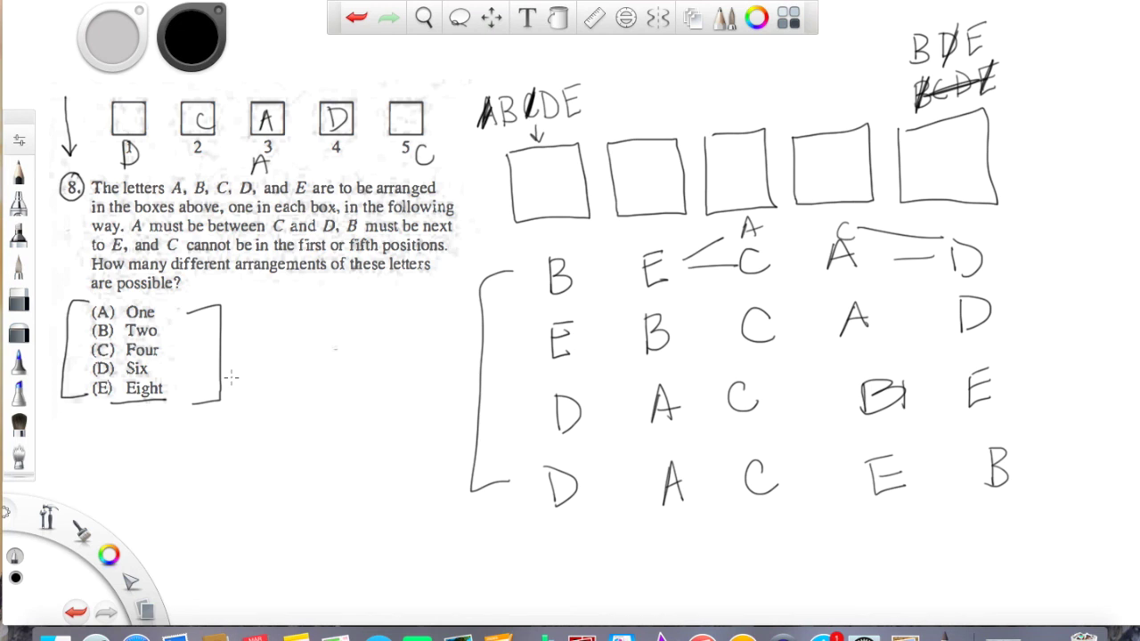